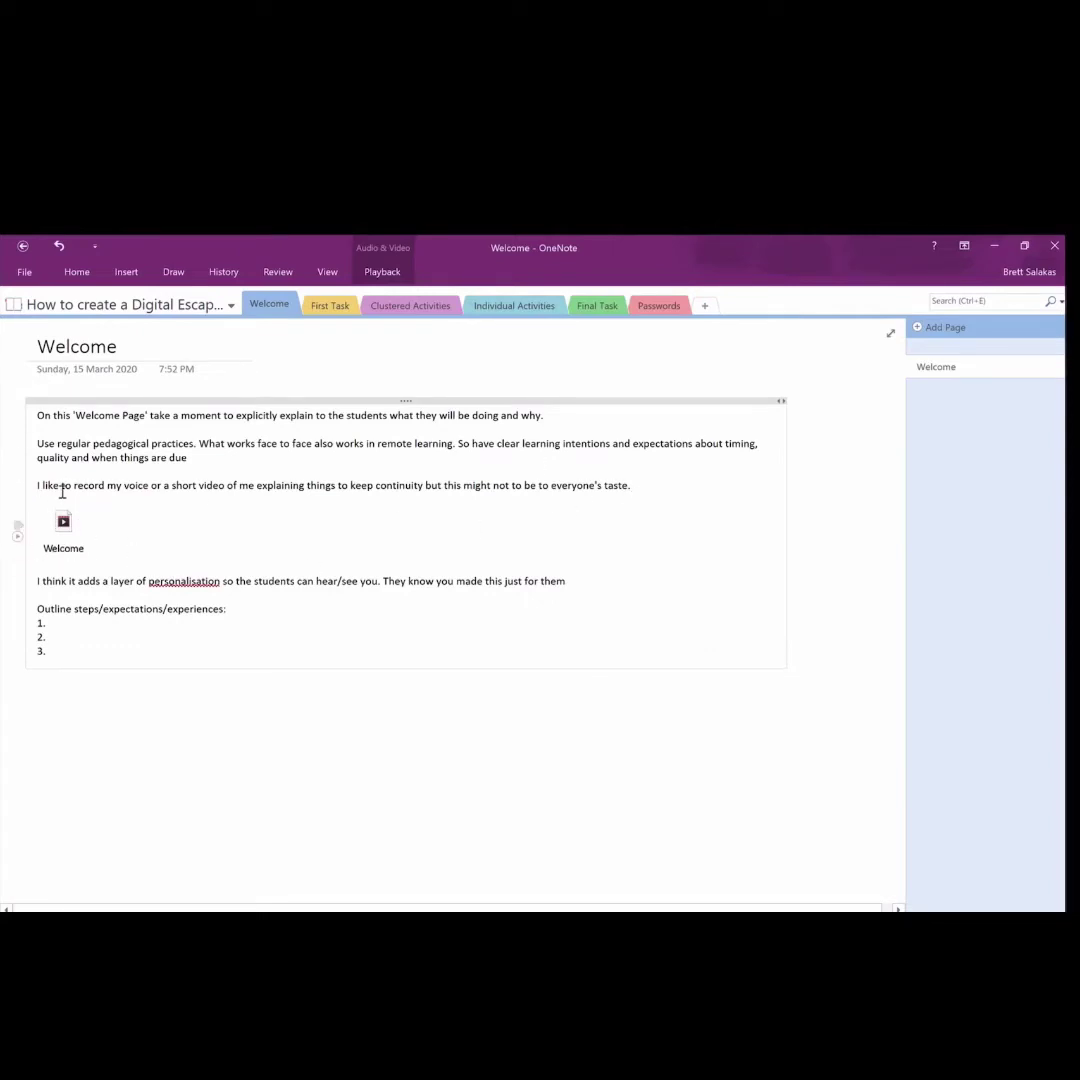
- Glance at the Insert tools, then open the First Task section's Start Here page
{"action": "left_click", "coordinate": [126, 273]}
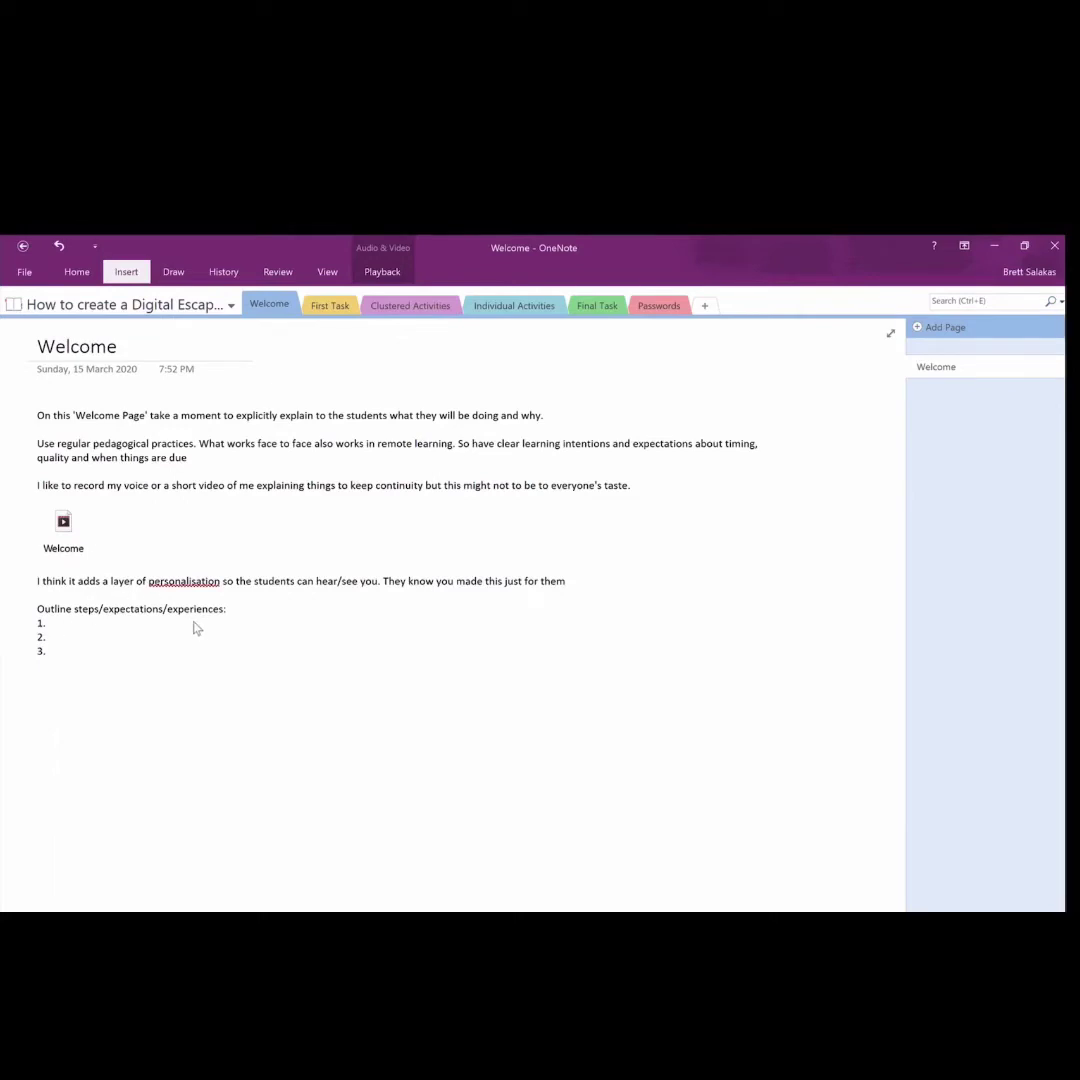
{"action": "left_click", "coordinate": [400, 641]}
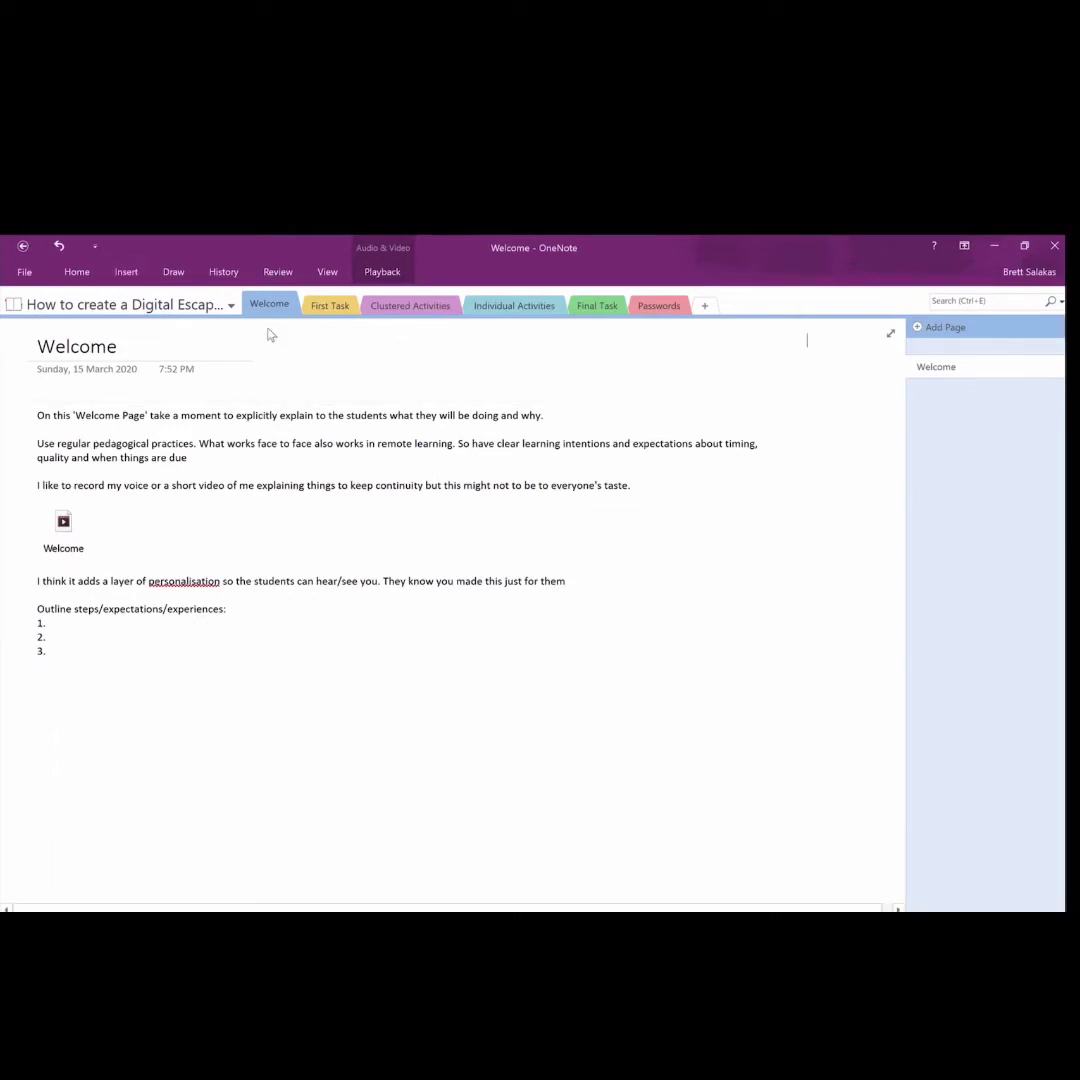
{"action": "left_click", "coordinate": [322, 306]}
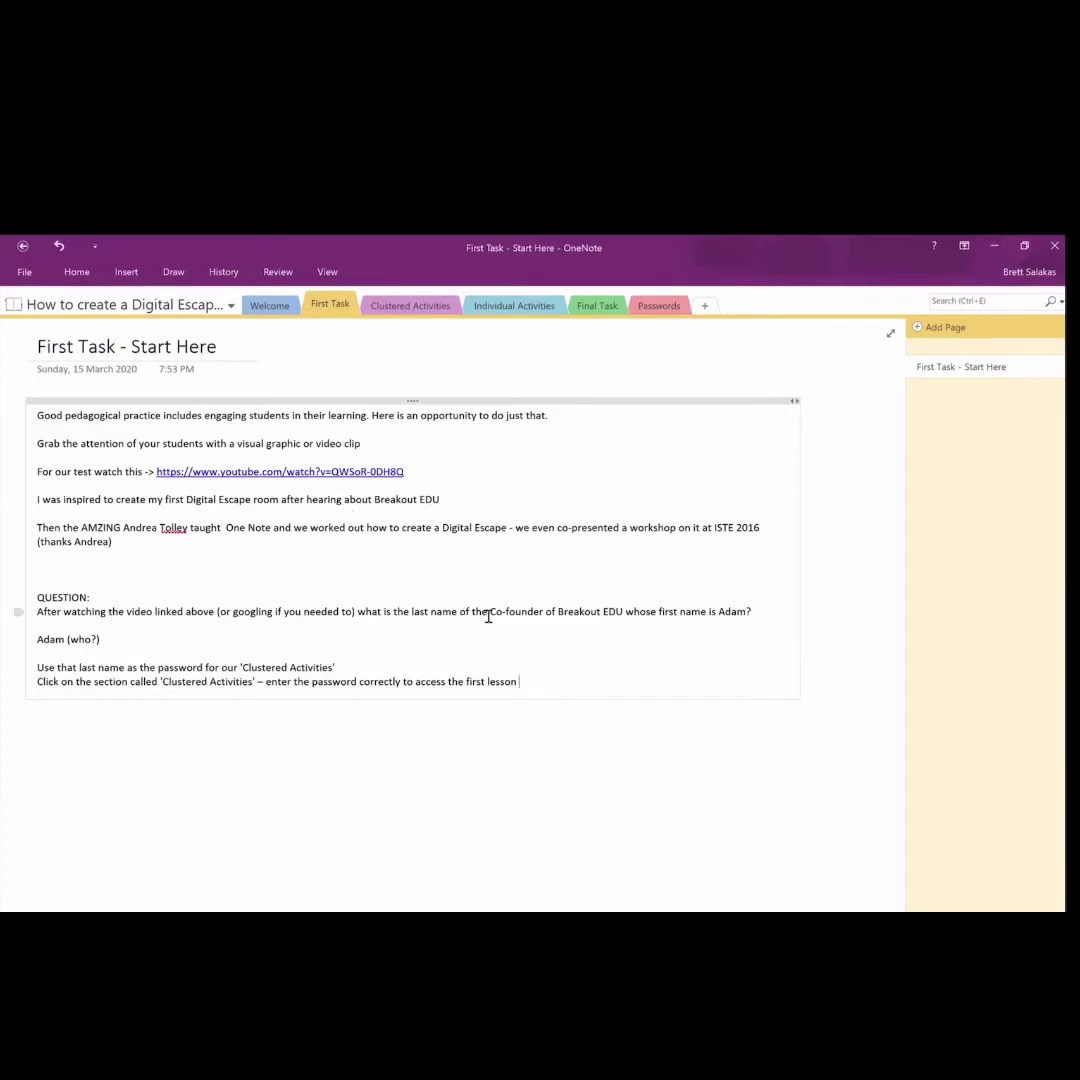
- Highlight the Breakout EDU co-founder question, then open the password-protected Clustered Activities section
{"action": "left_click_drag", "start_coordinate": [499, 616], "coordinate": [747, 620]}
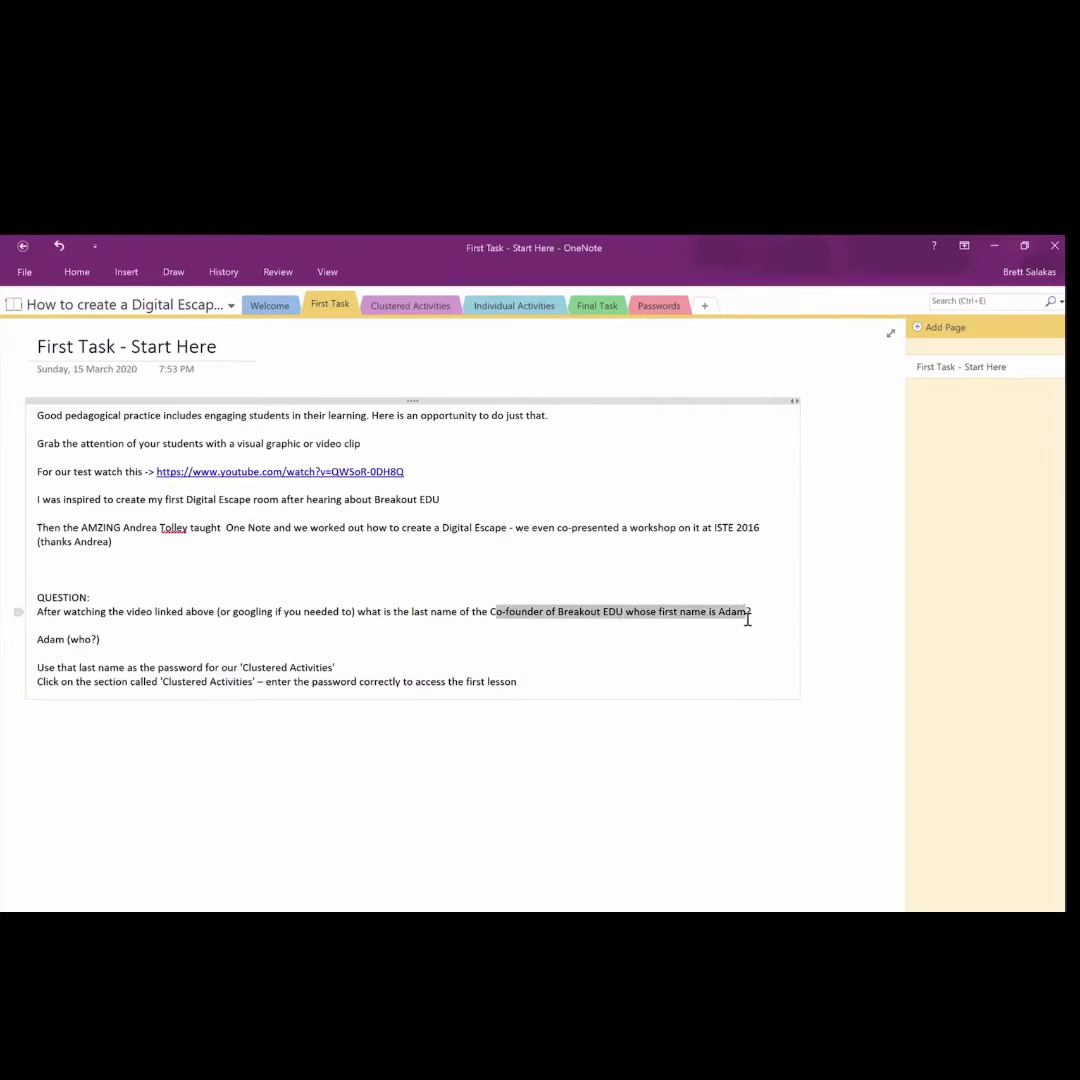
{"action": "left_click", "coordinate": [677, 673]}
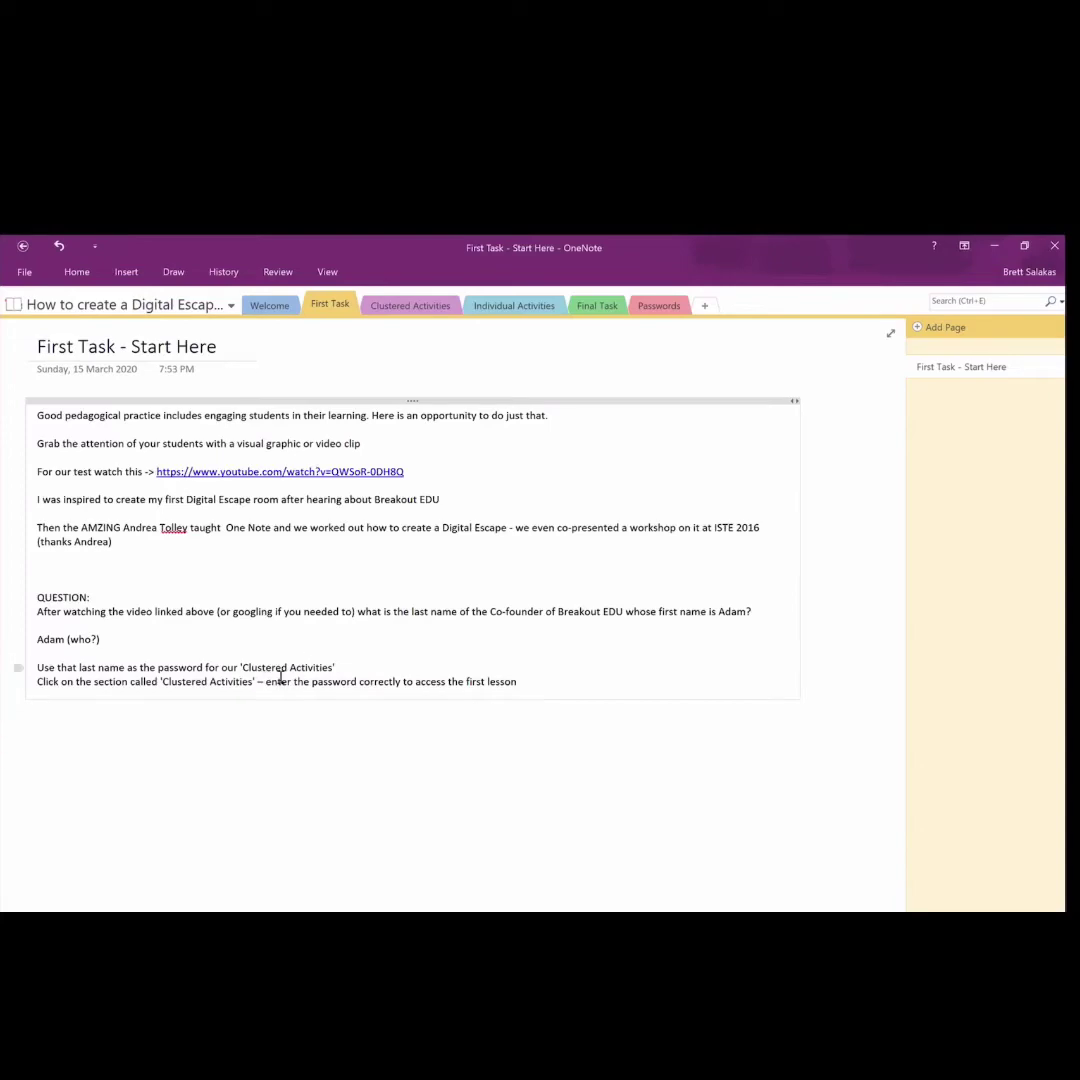
{"action": "left_click", "coordinate": [410, 305]}
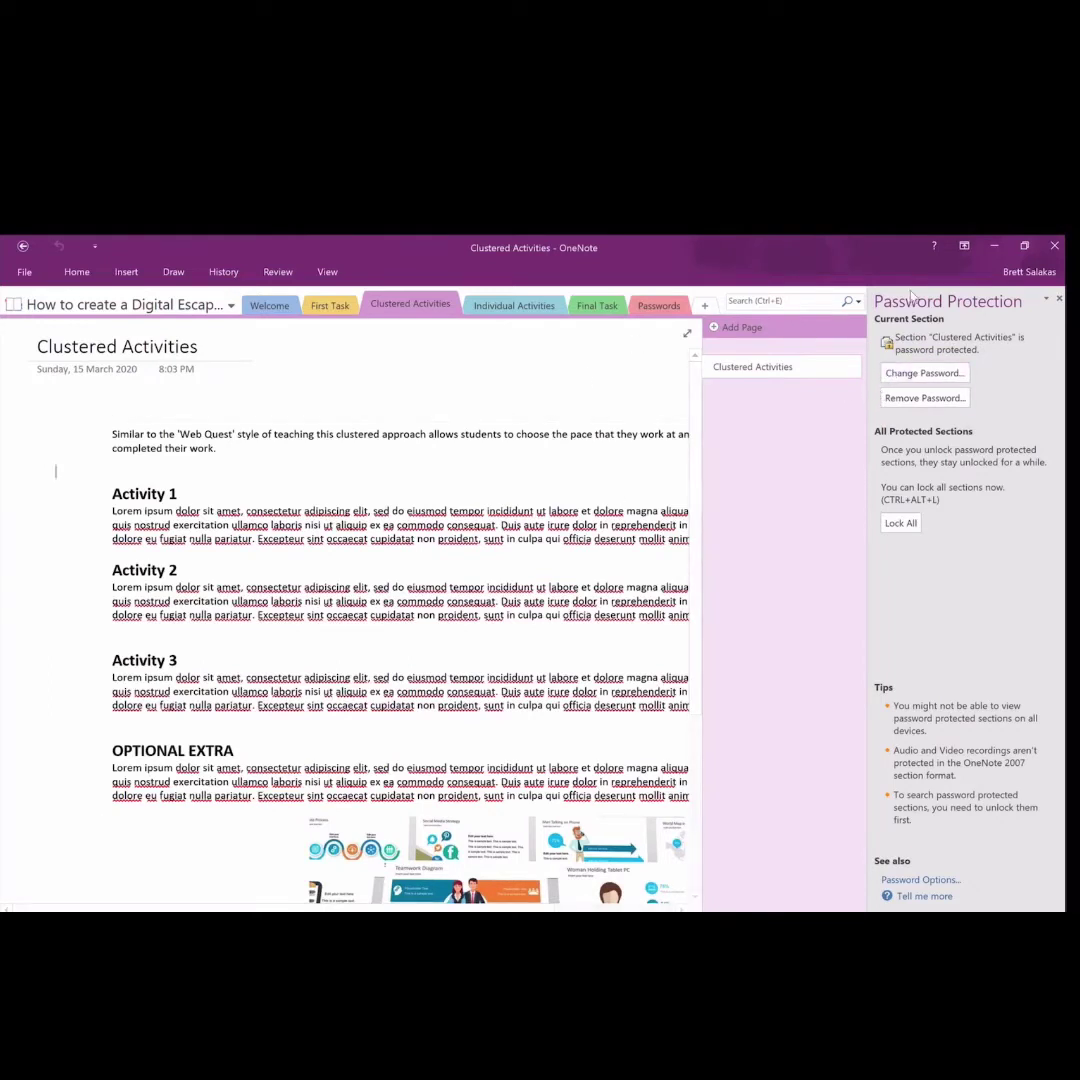
- Close the Password Protection pane, scroll the Clustered Activities page, and move to Individual Activities
{"action": "left_click", "coordinate": [1058, 301]}
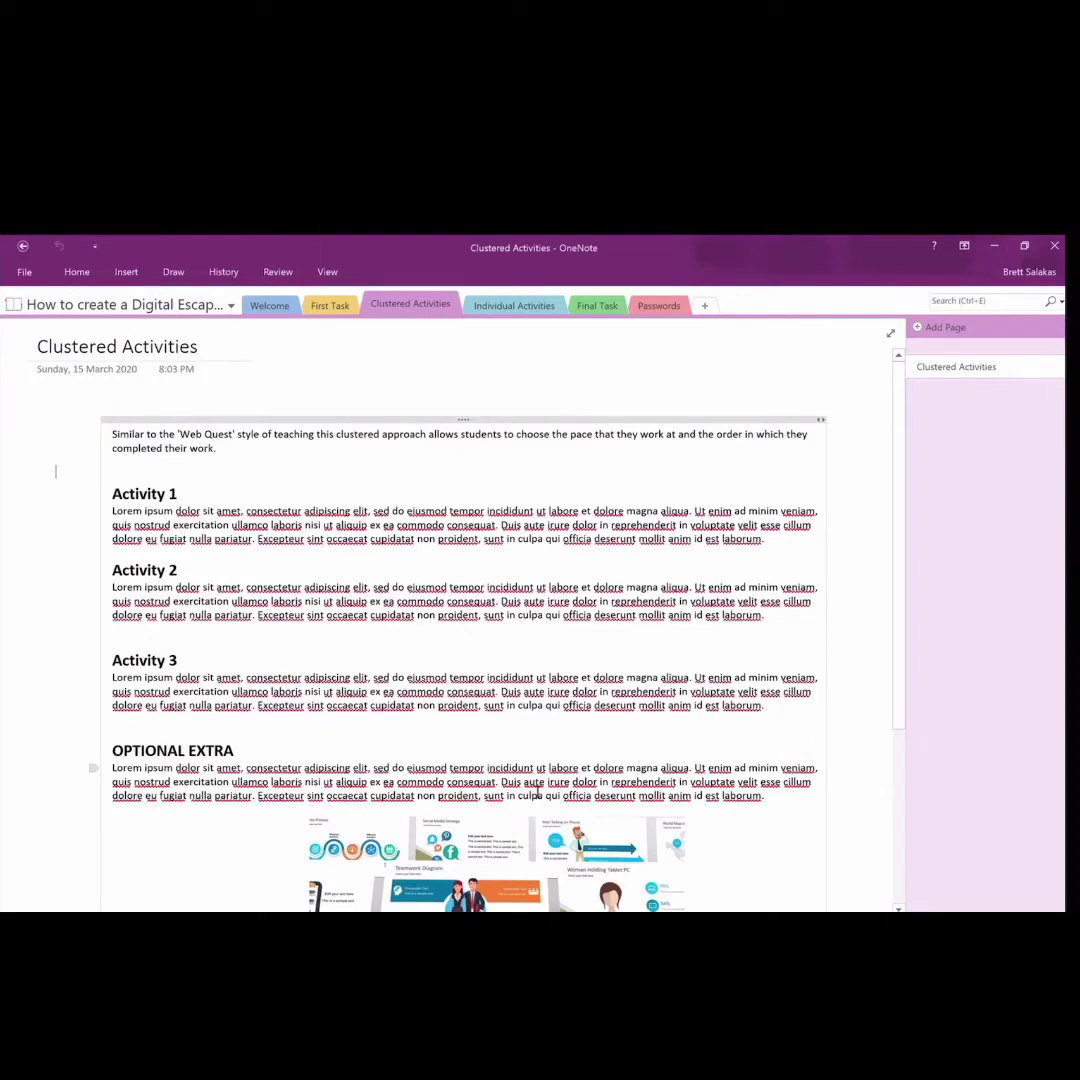
{"action": "scroll", "coordinate": [600, 800], "scroll_direction": "down", "scroll_amount": 3}
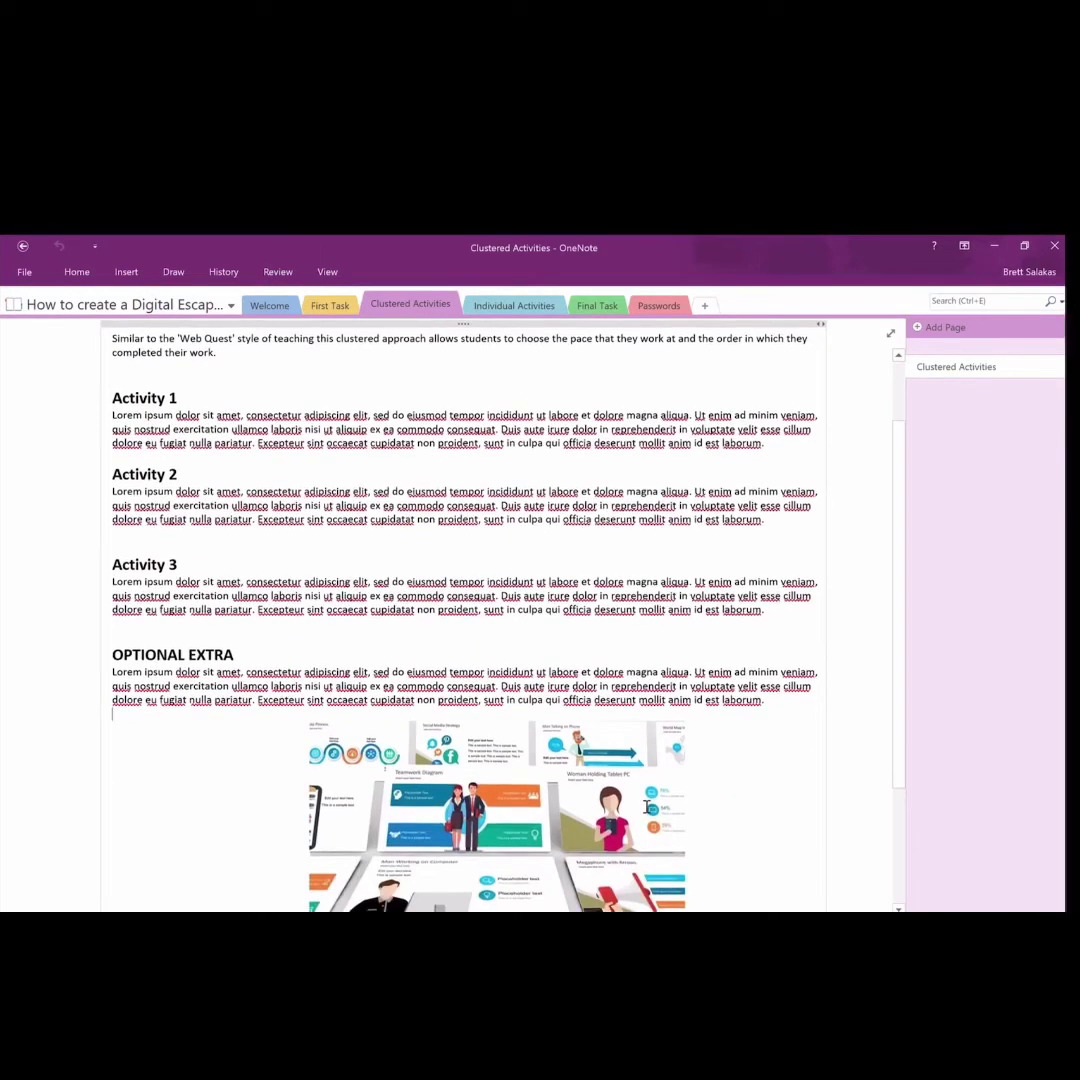
{"action": "scroll", "coordinate": [645, 806], "scroll_direction": "down", "scroll_amount": 6}
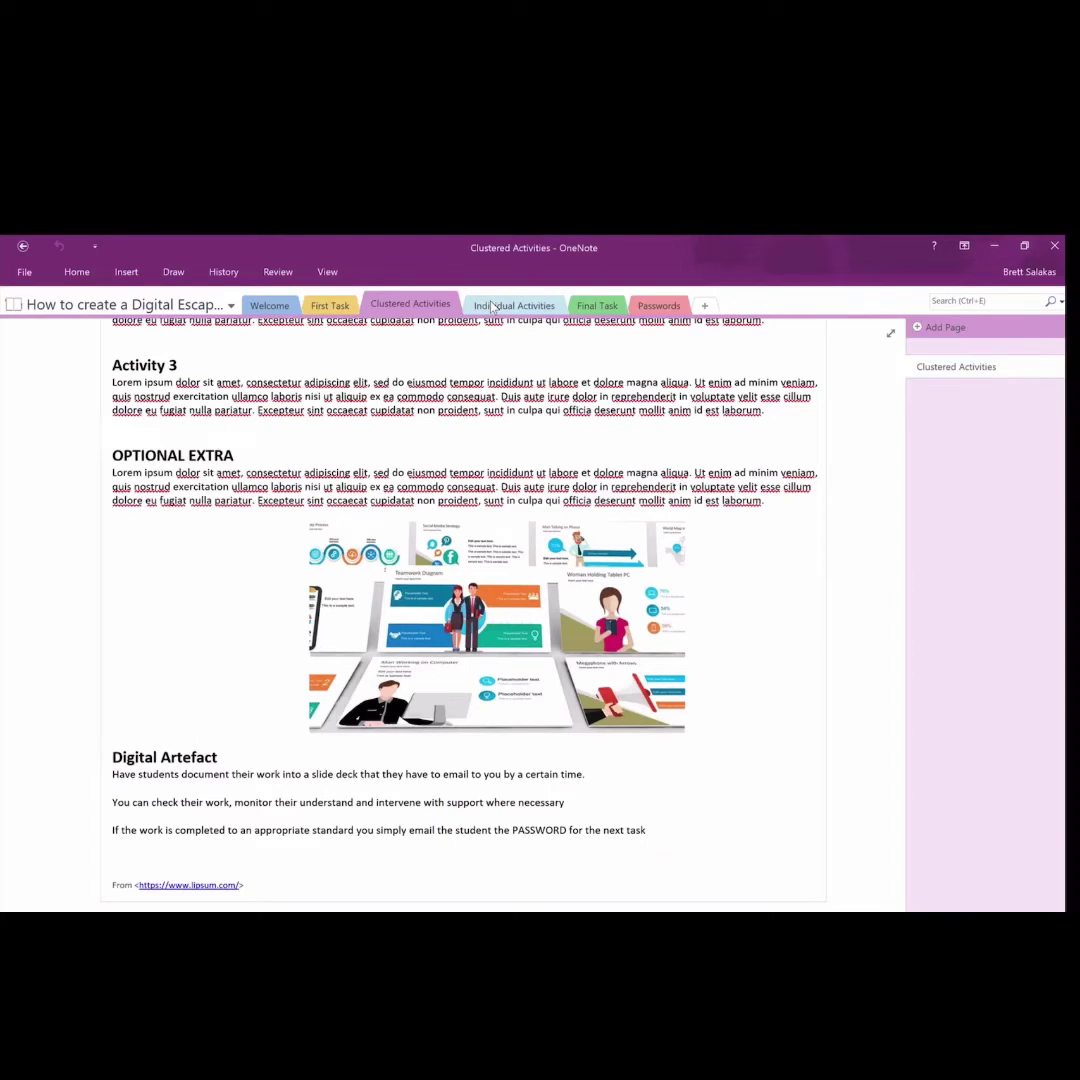
{"action": "left_click", "coordinate": [491, 307]}
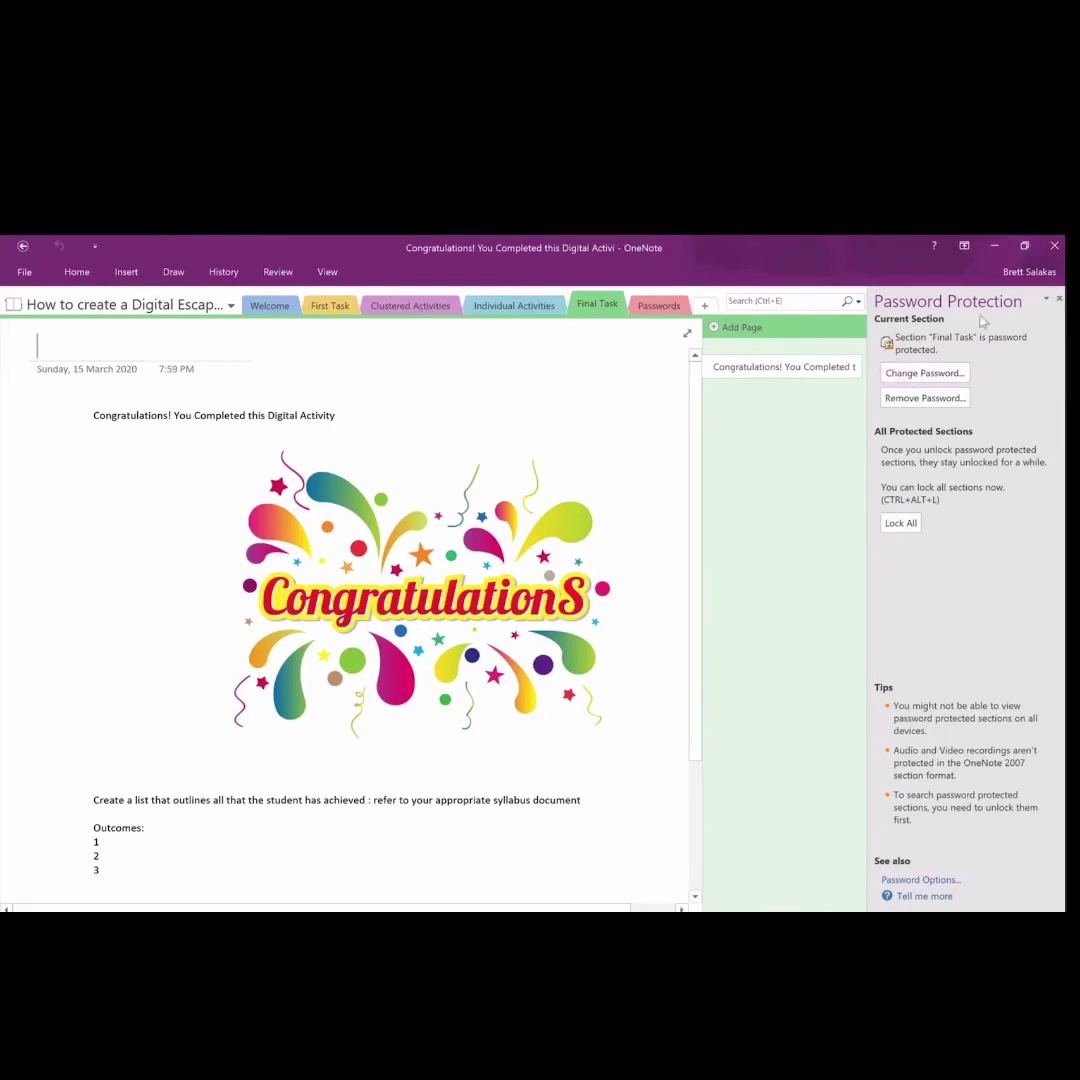
- Close the Password Protection pane, check the Passwords section, then scroll down the Final Task page
{"action": "left_click", "coordinate": [1059, 299]}
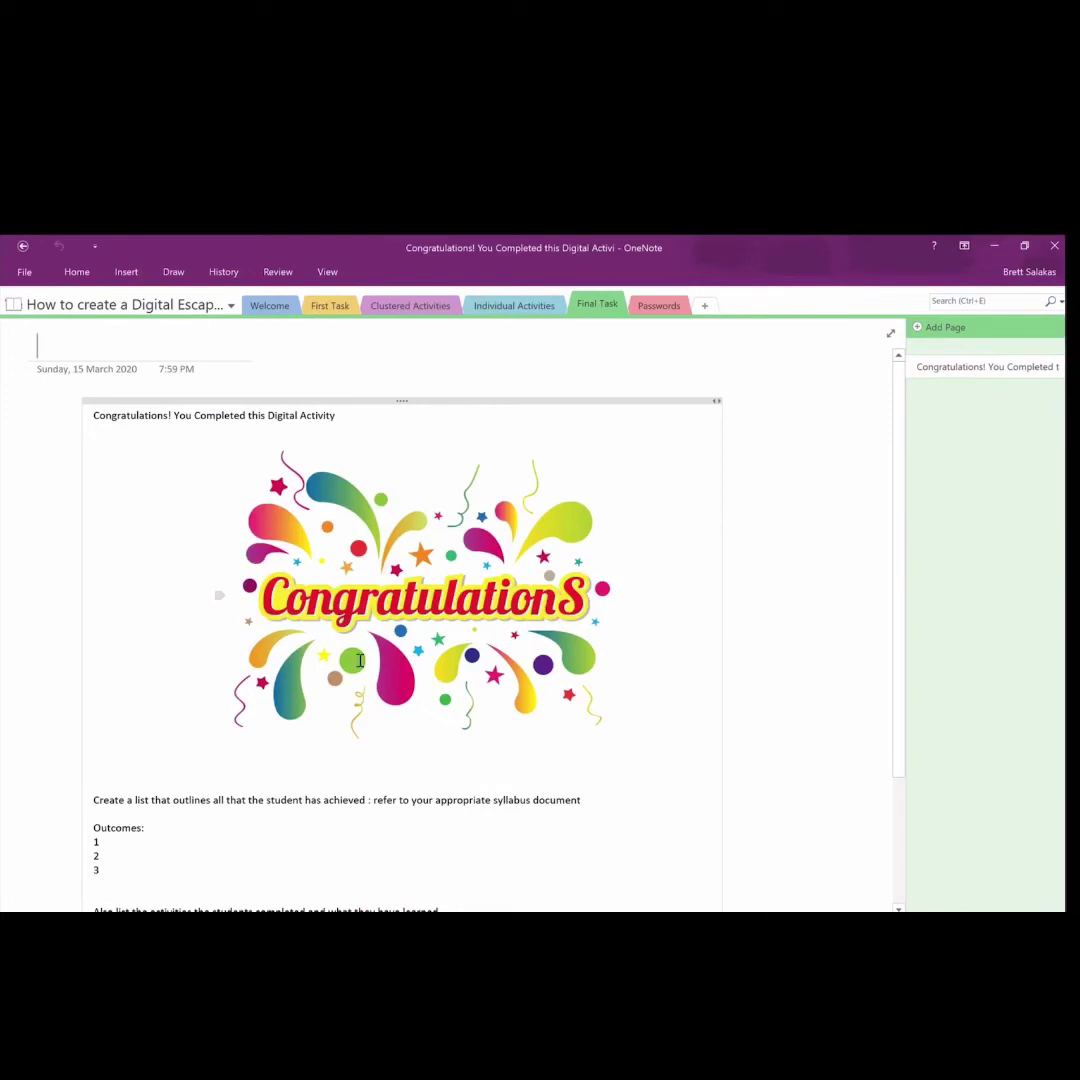
{"action": "left_click", "coordinate": [646, 302]}
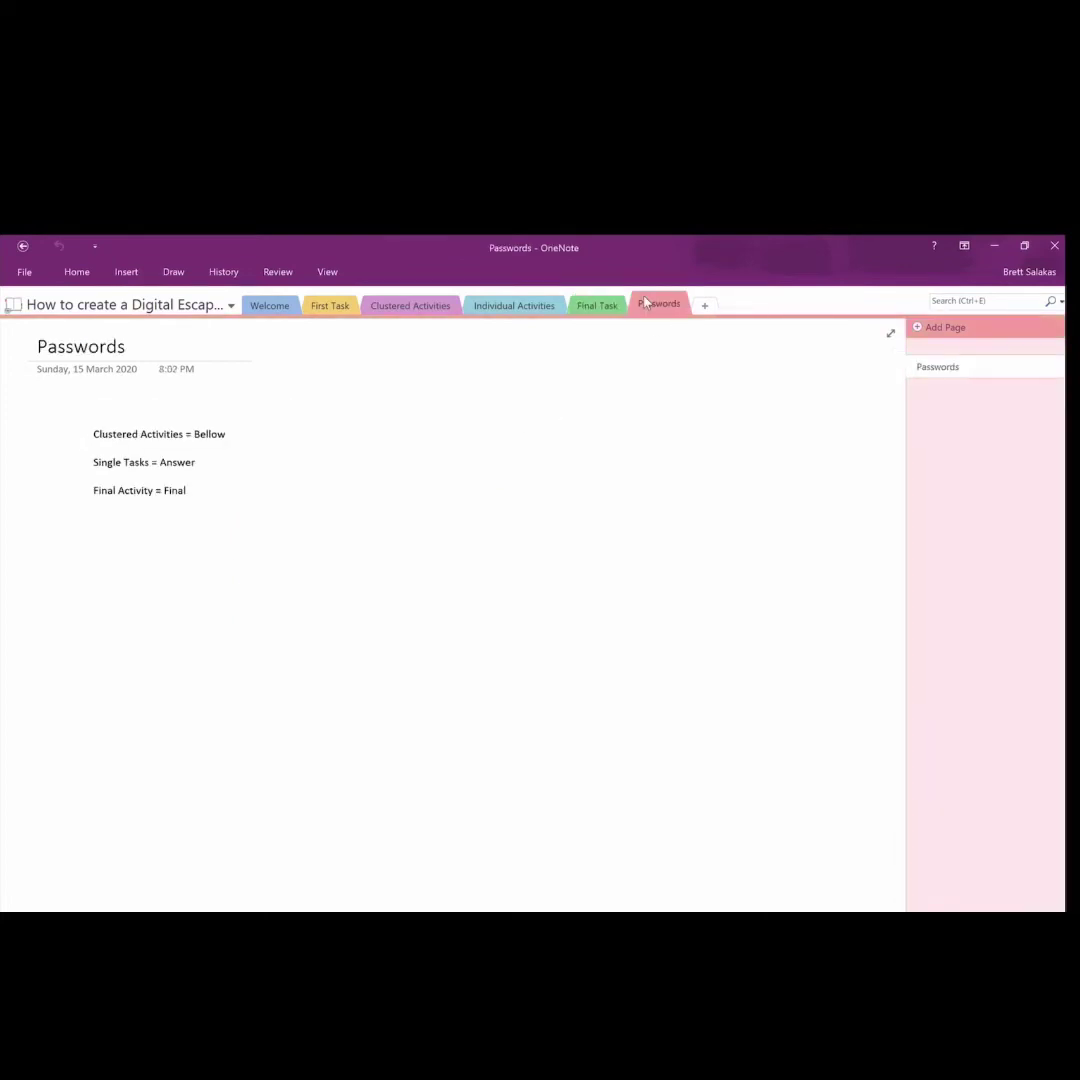
{"action": "left_click", "coordinate": [590, 305]}
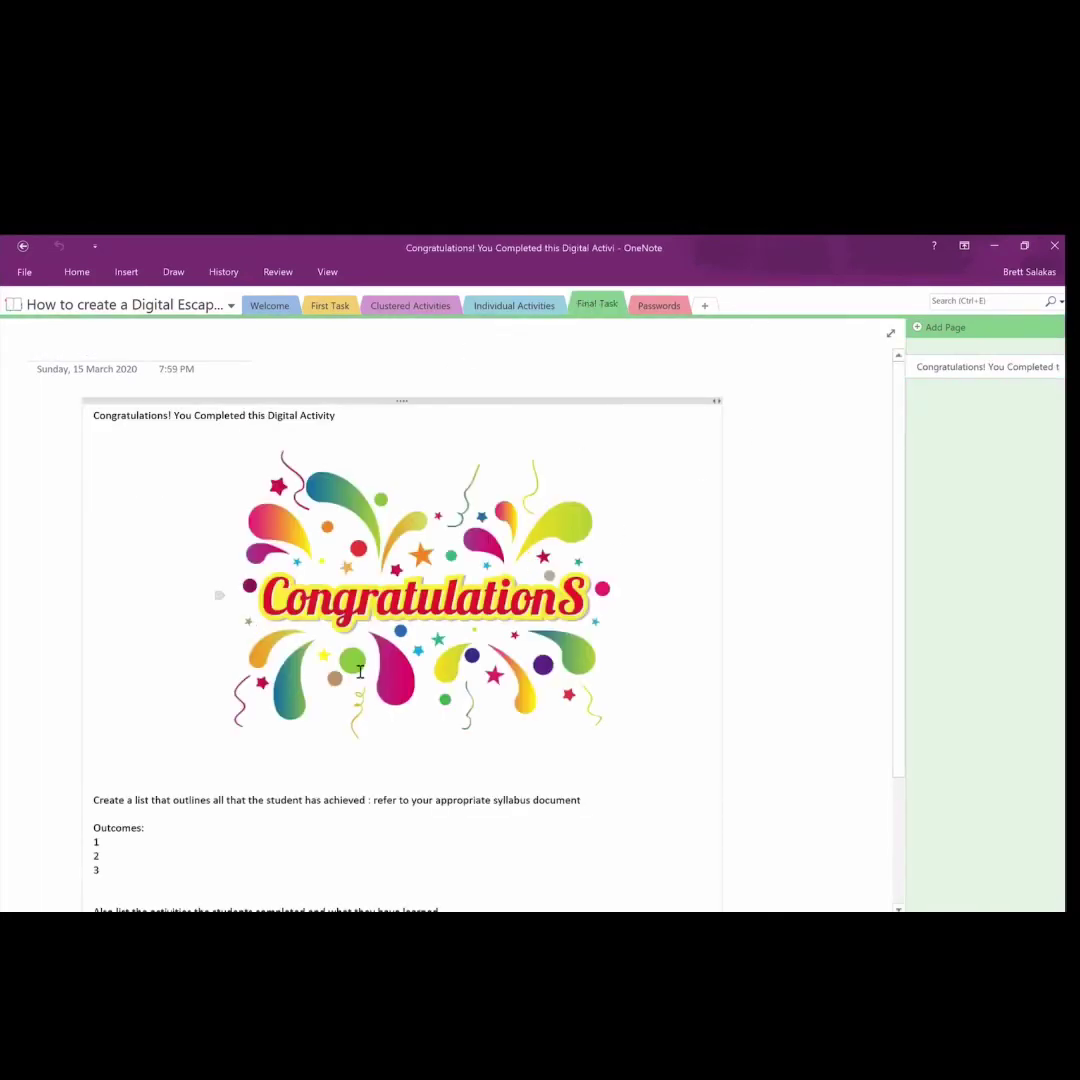
{"action": "scroll", "coordinate": [360, 672], "scroll_direction": "down", "scroll_amount": 4}
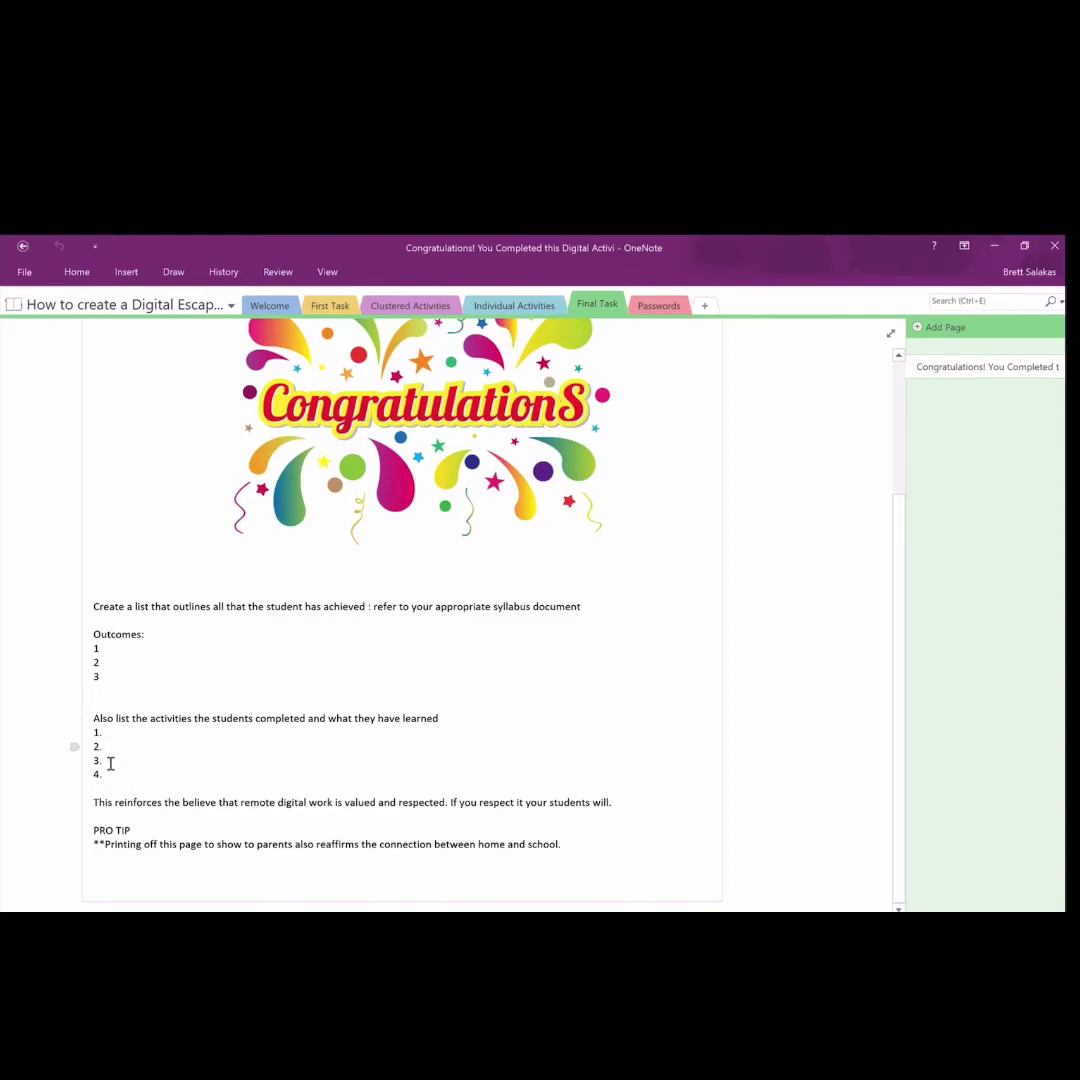
- Change 'believe' to 'belief' in the remote digital work line and review 'valued and respected'
{"action": "left_click", "coordinate": [218, 803]}
{"action": "key", "text": "BackSpace"}
{"action": "key", "text": "BackSpace"}
{"action": "key", "text": "BackSpace"}
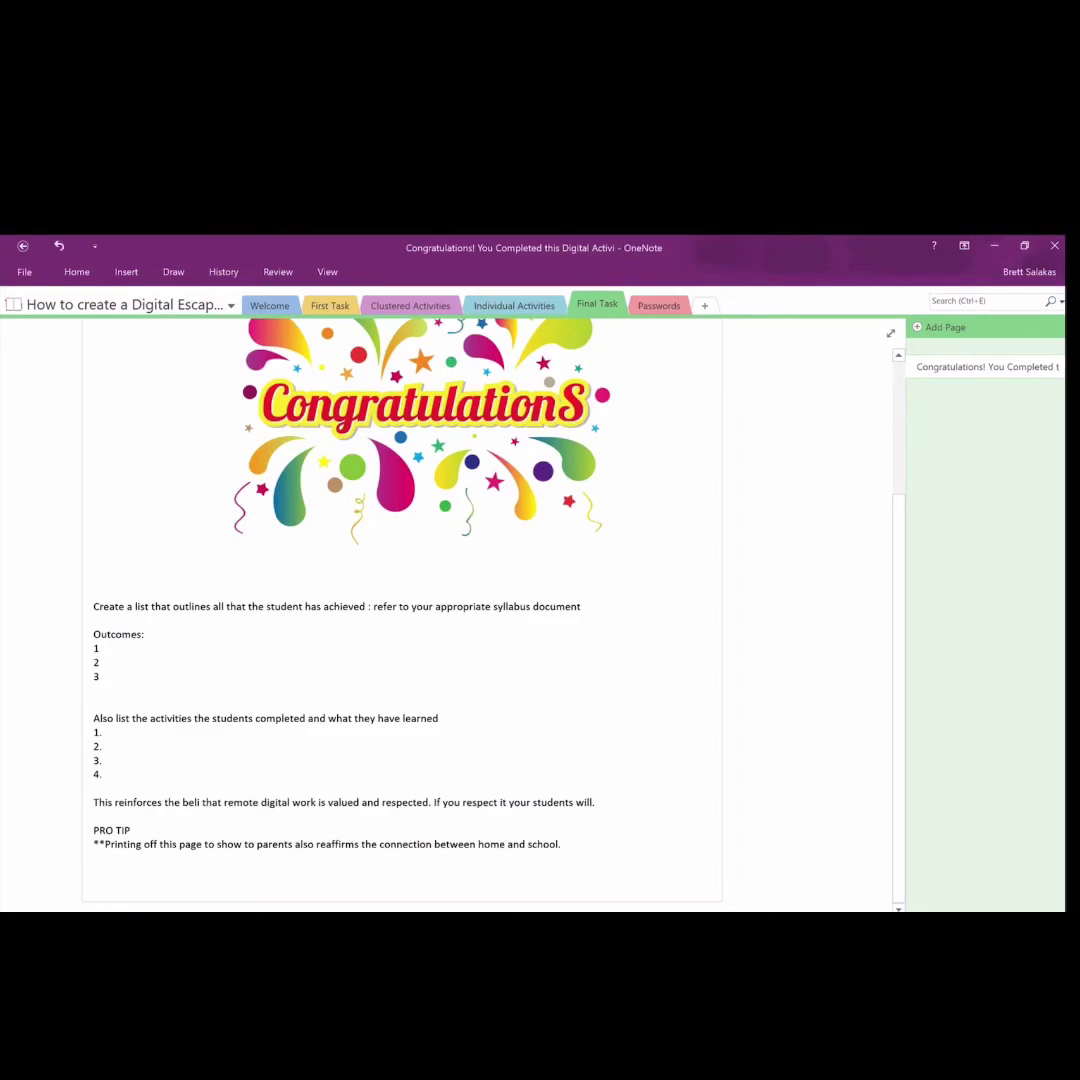
{"action": "type", "text": "ef"}
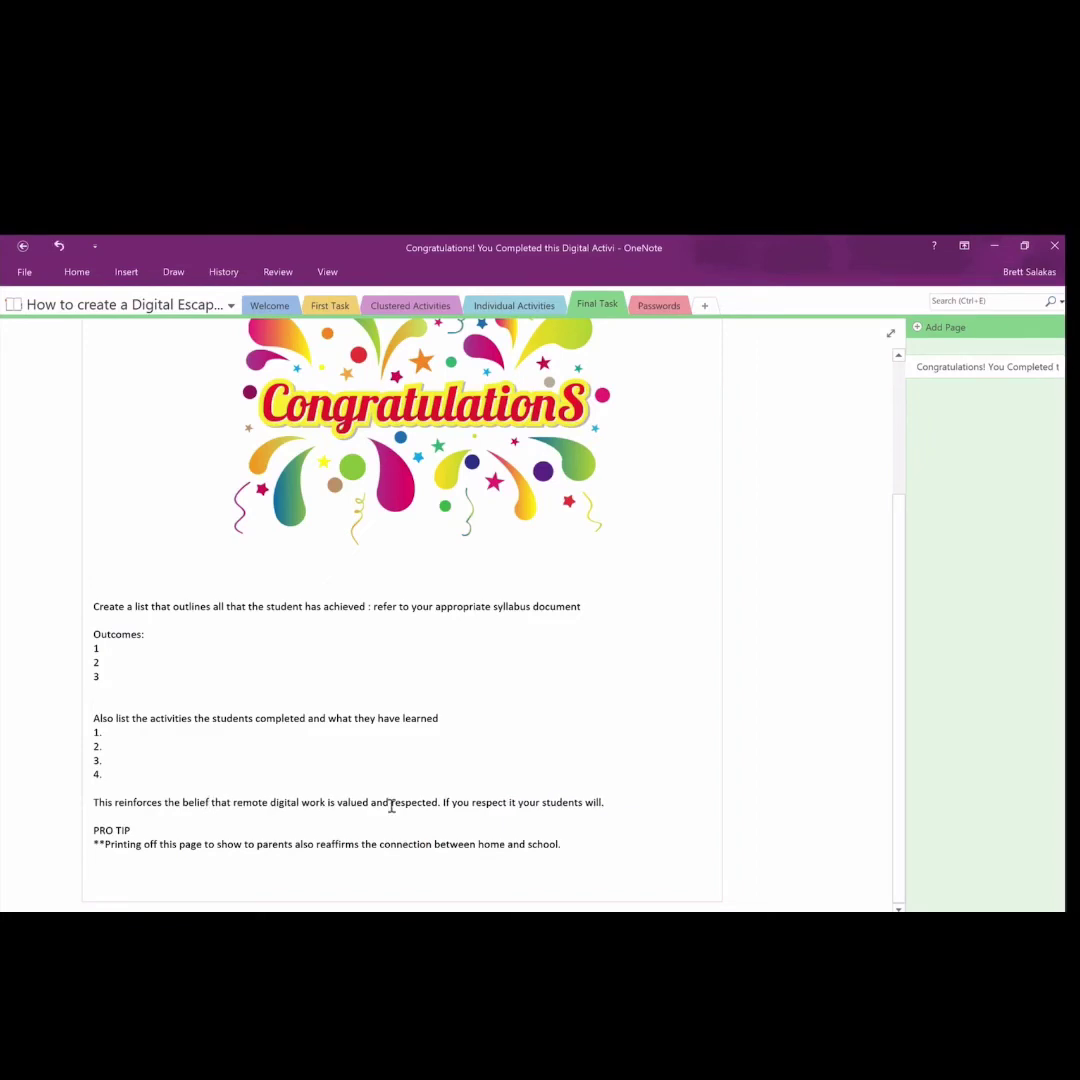
{"action": "left_click", "coordinate": [391, 804]}
{"action": "left_click_drag", "start_coordinate": [338, 805], "coordinate": [438, 806]}
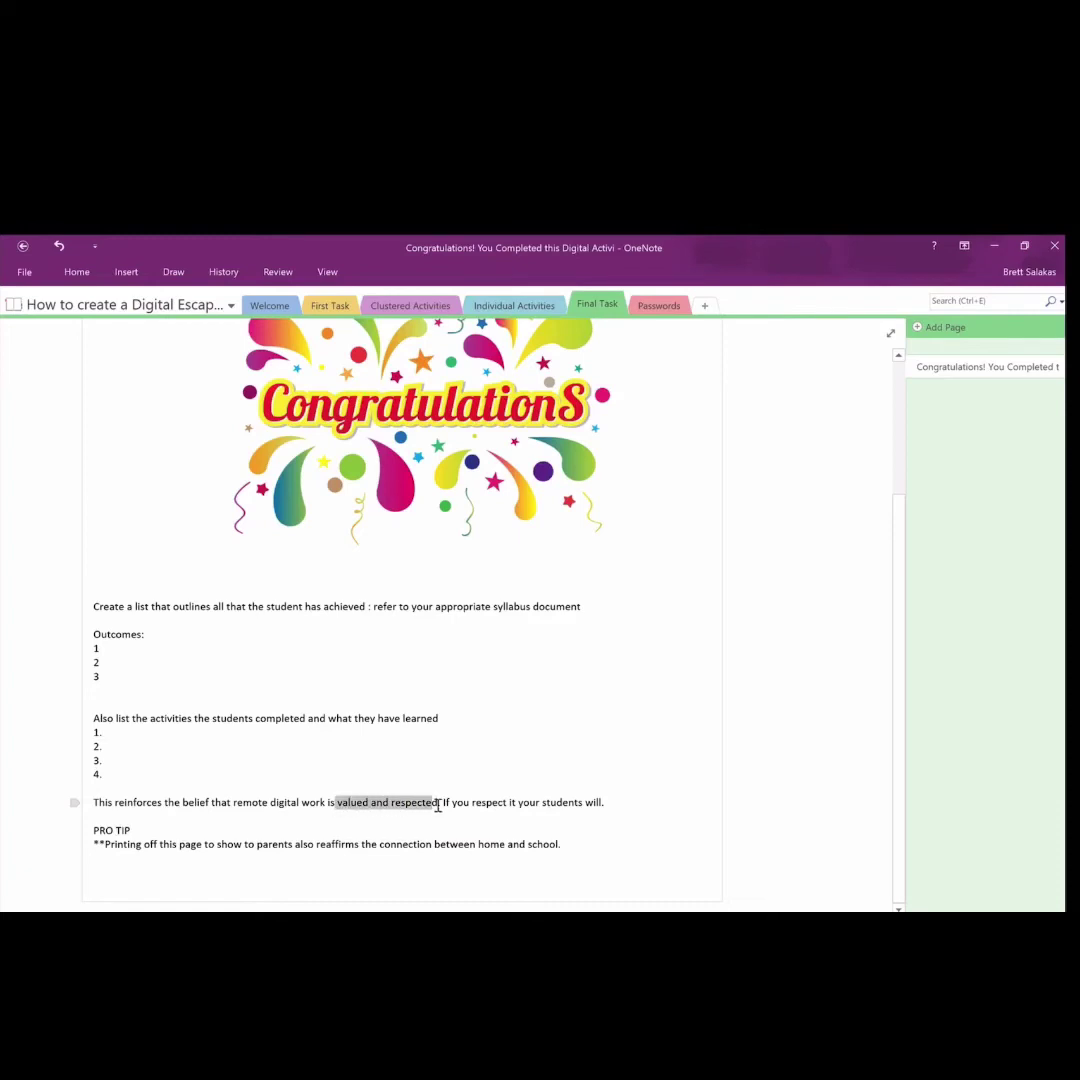
{"action": "left_click", "coordinate": [510, 822]}
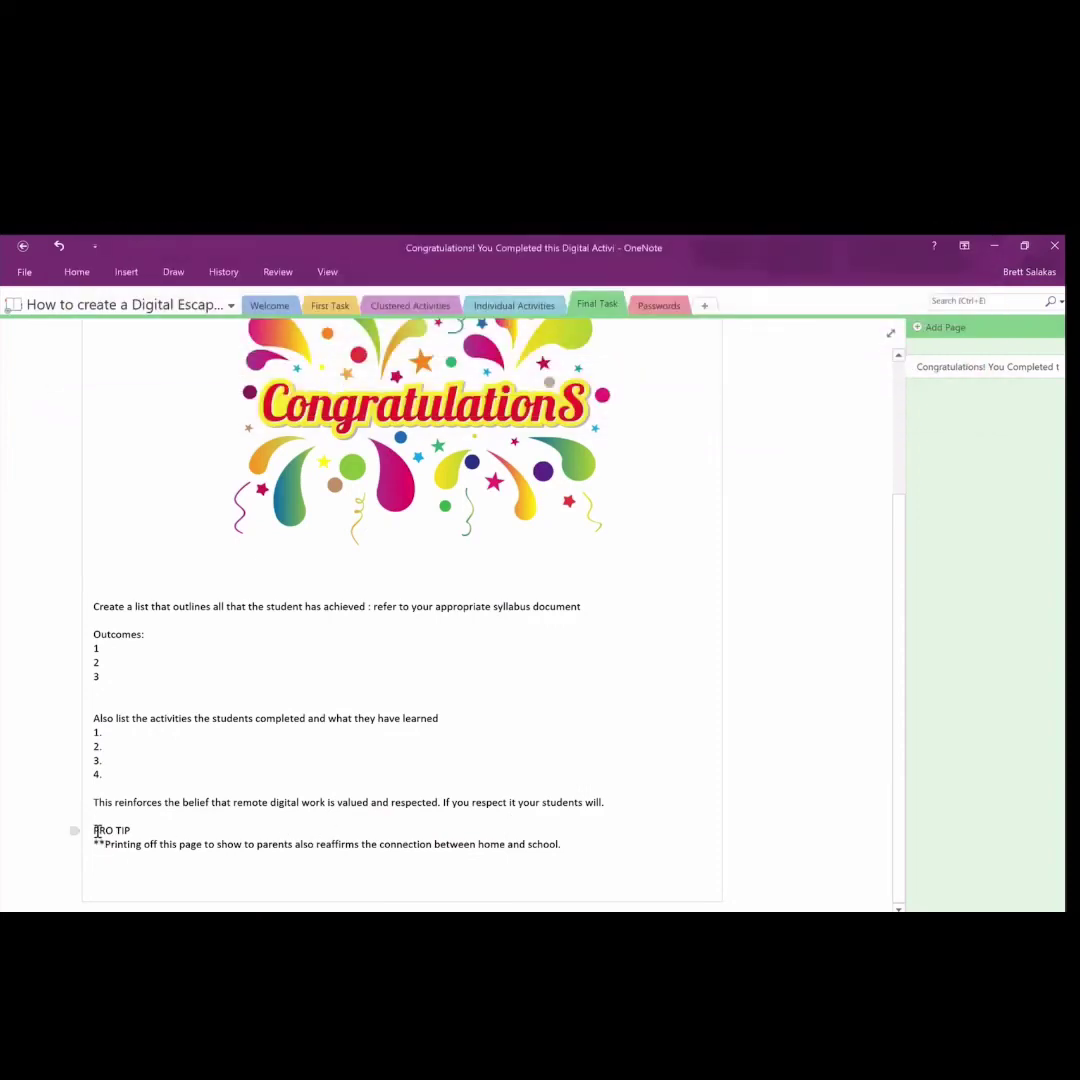
- Select and deselect the PRO TIP and printing tip lines, then open the notebook information screen
{"action": "triple_click", "coordinate": [96, 830]}
{"action": "left_click", "coordinate": [578, 846], "text": "shift"}
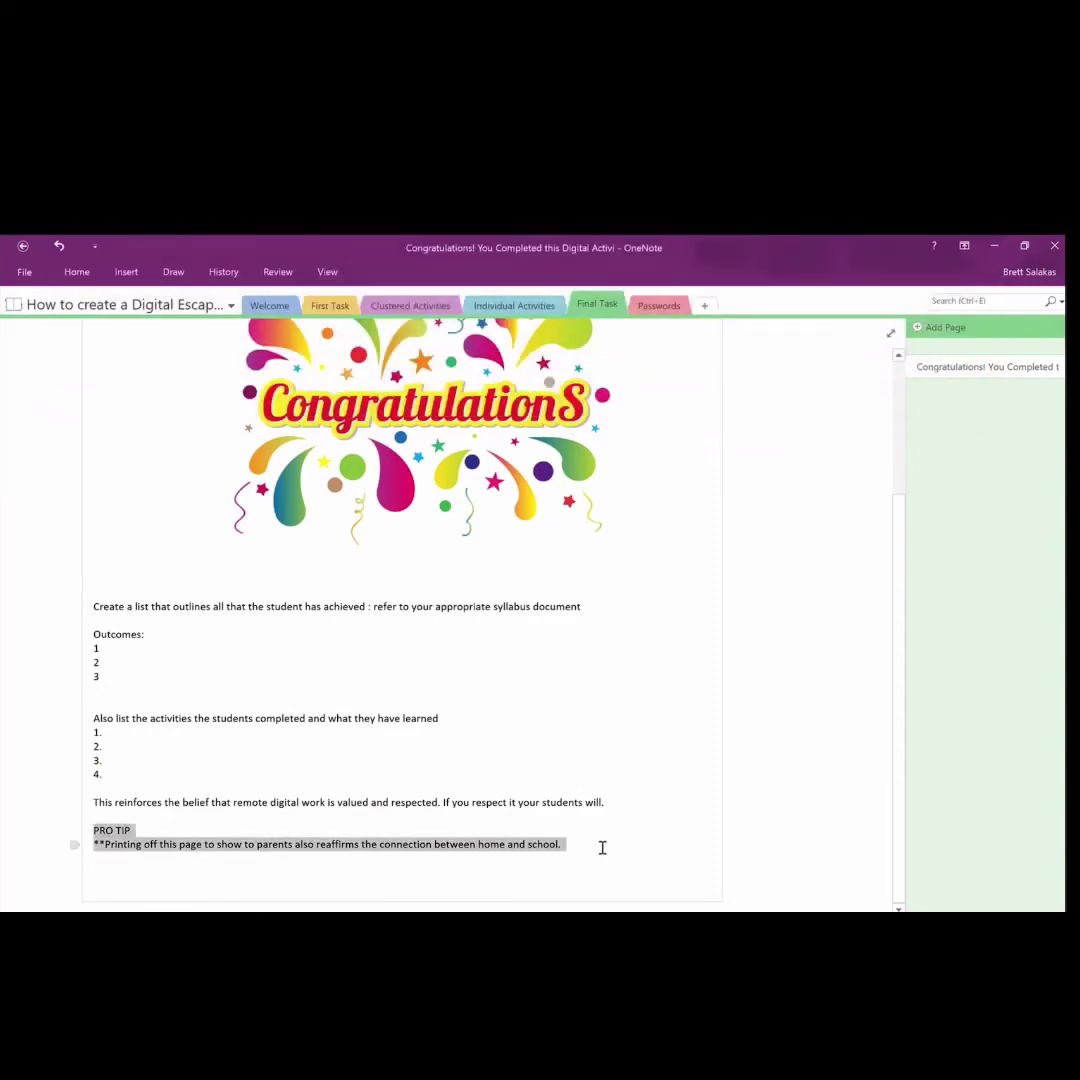
{"action": "left_click", "coordinate": [527, 778]}
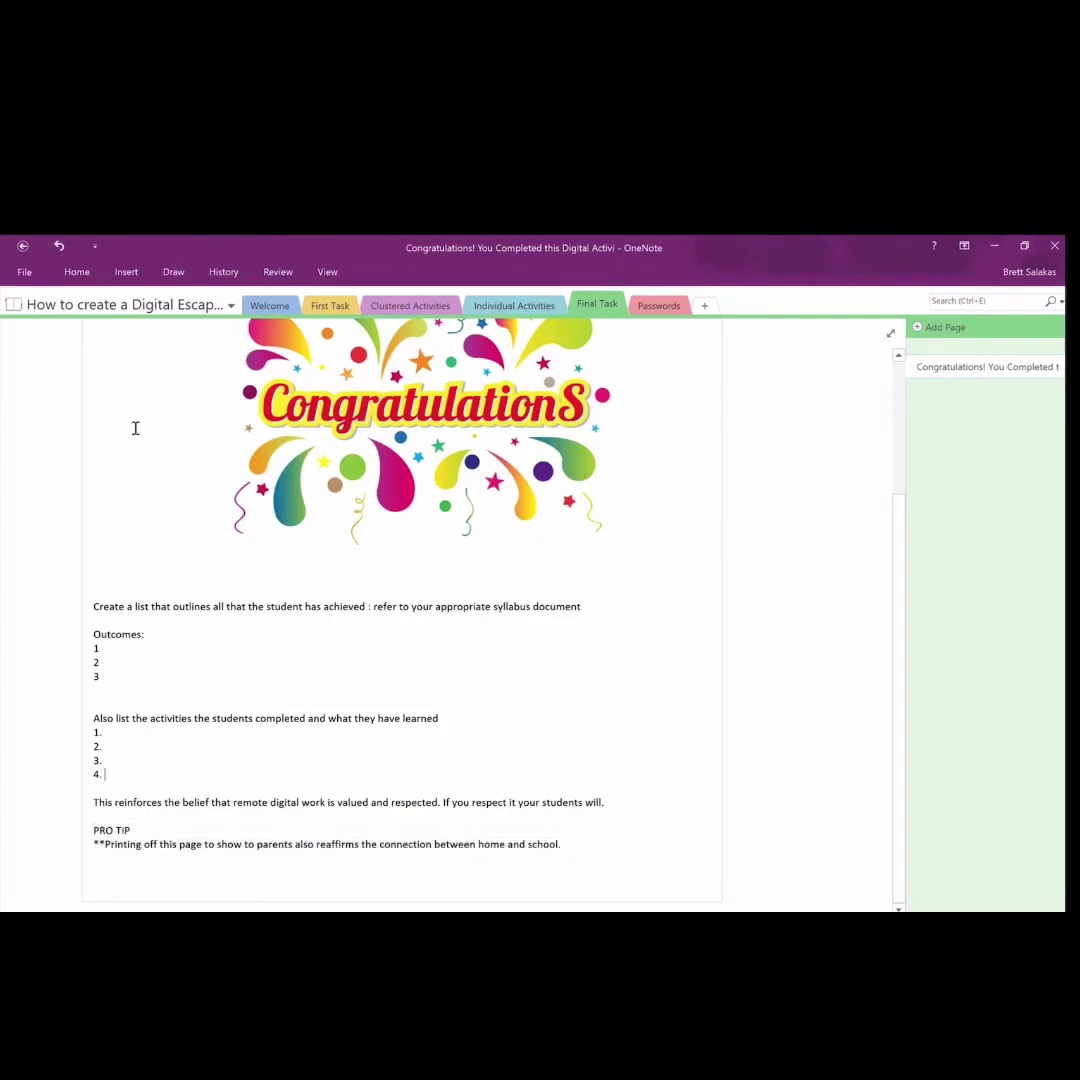
{"action": "left_click", "coordinate": [24, 272]}
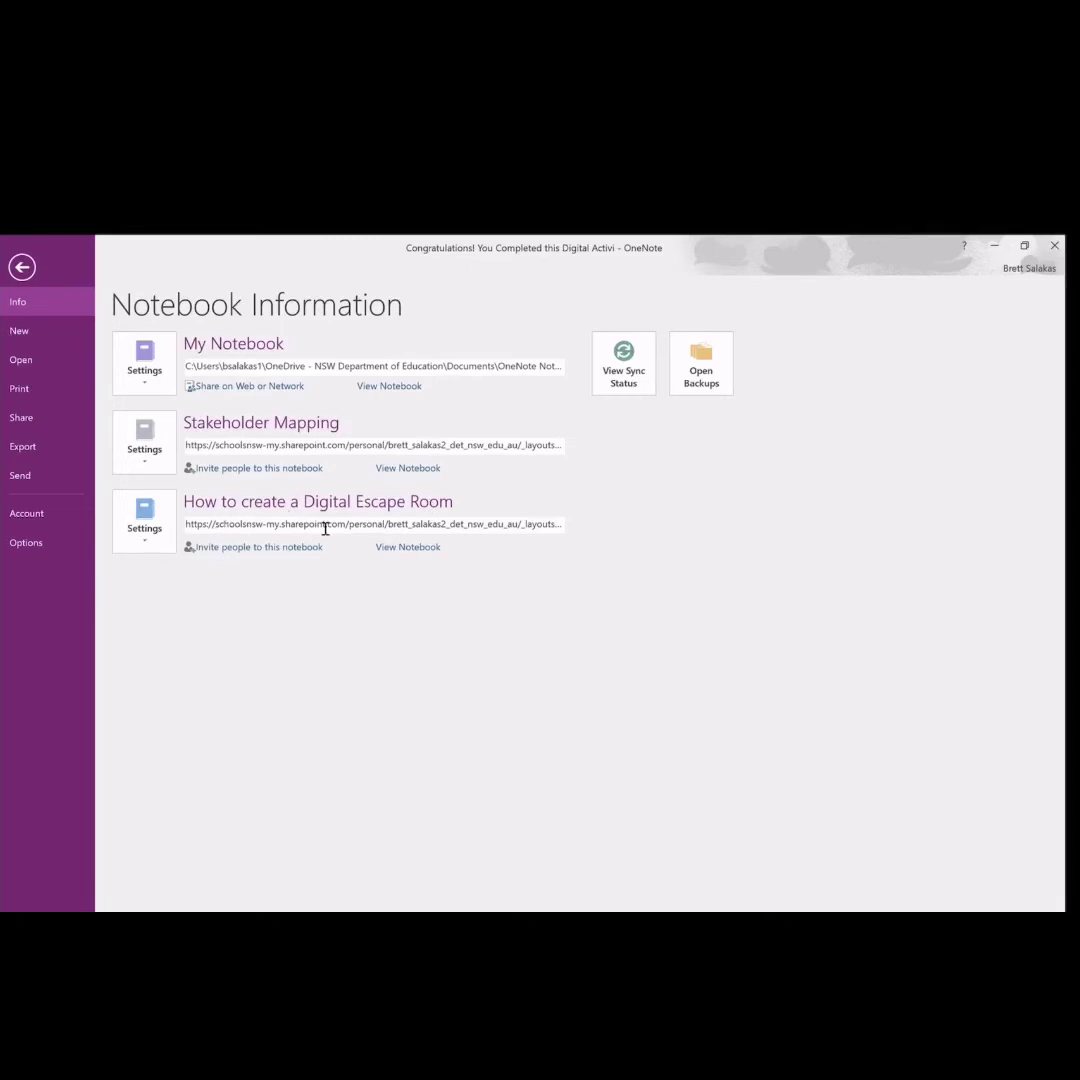
- Open the invite-people sharing options for the How to create a Digital Escape Room notebook
{"action": "left_click", "coordinate": [270, 546]}
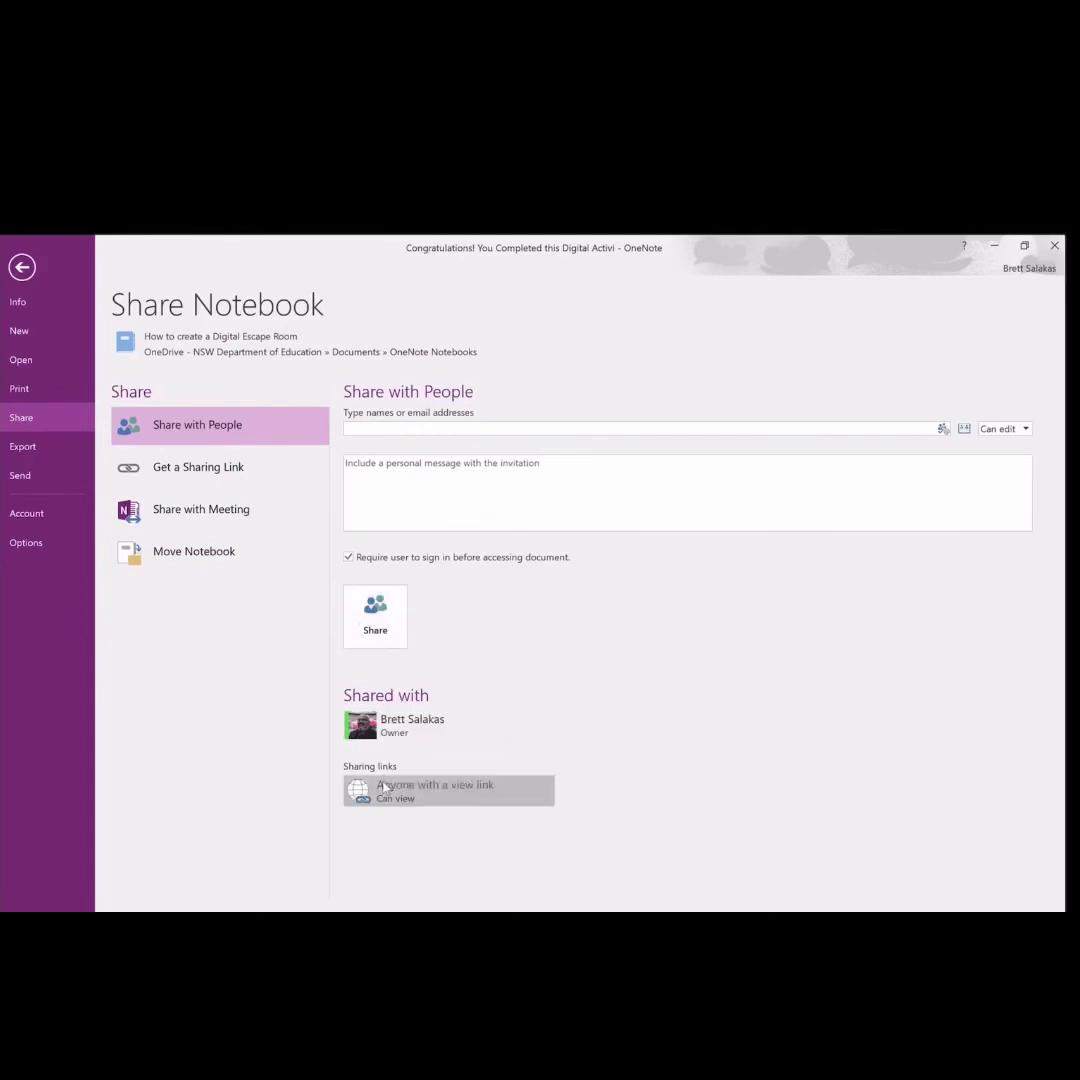
{"action": "left_click", "coordinate": [374, 624]}
{"action": "left_click", "coordinate": [361, 613]}
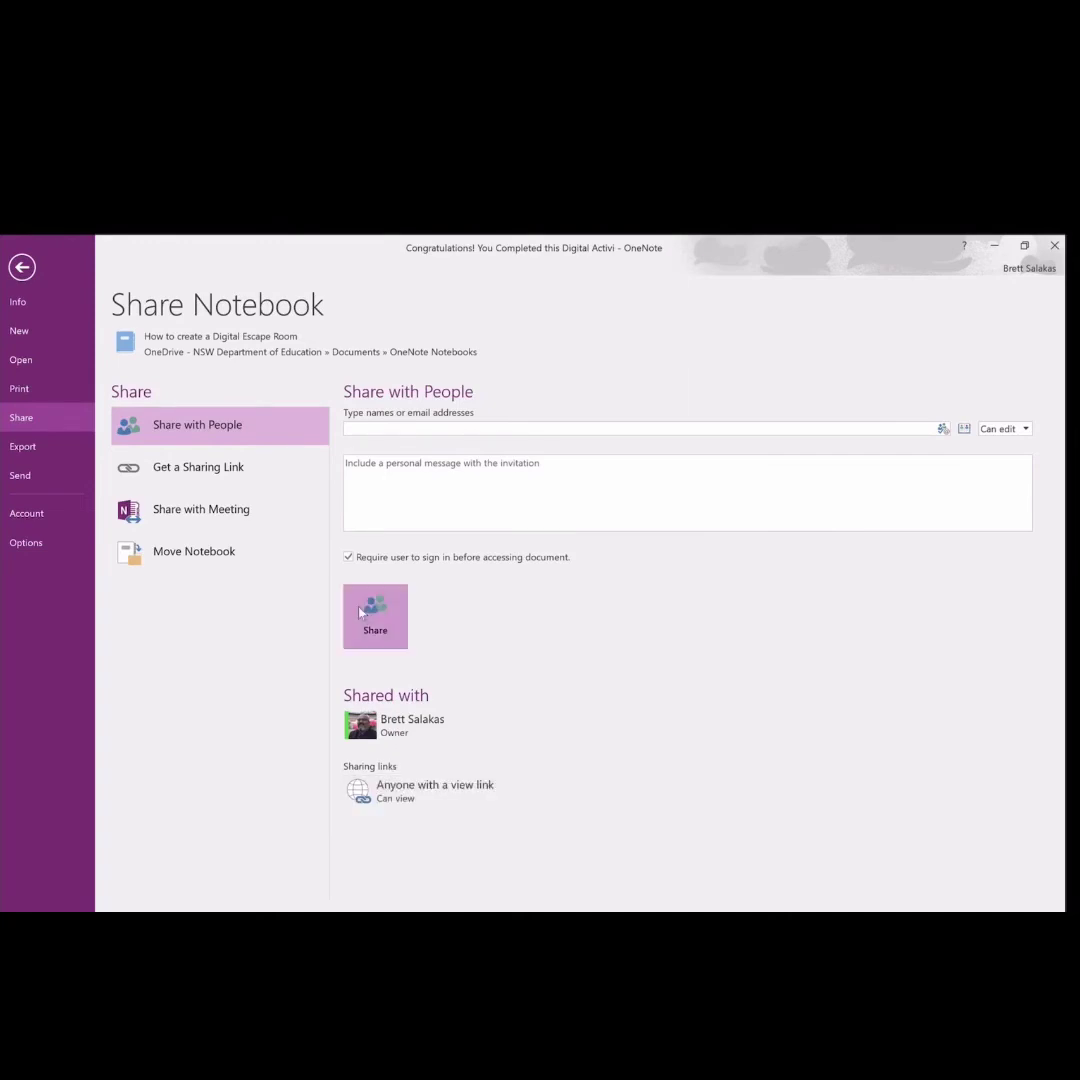
{"action": "left_click", "coordinate": [170, 474]}
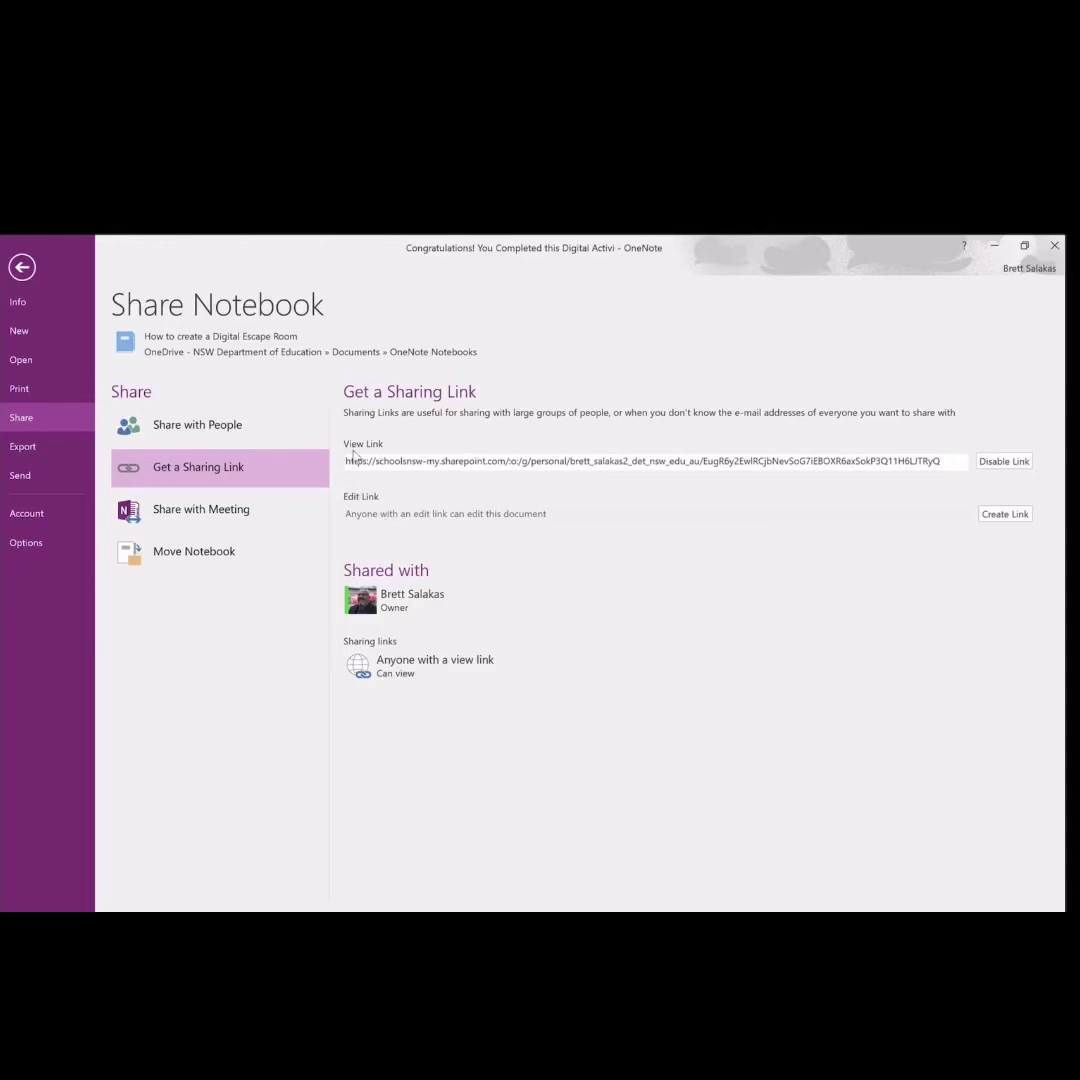
- Select the notebook's full view-only link address in the View Link box
{"action": "left_click", "coordinate": [467, 466]}
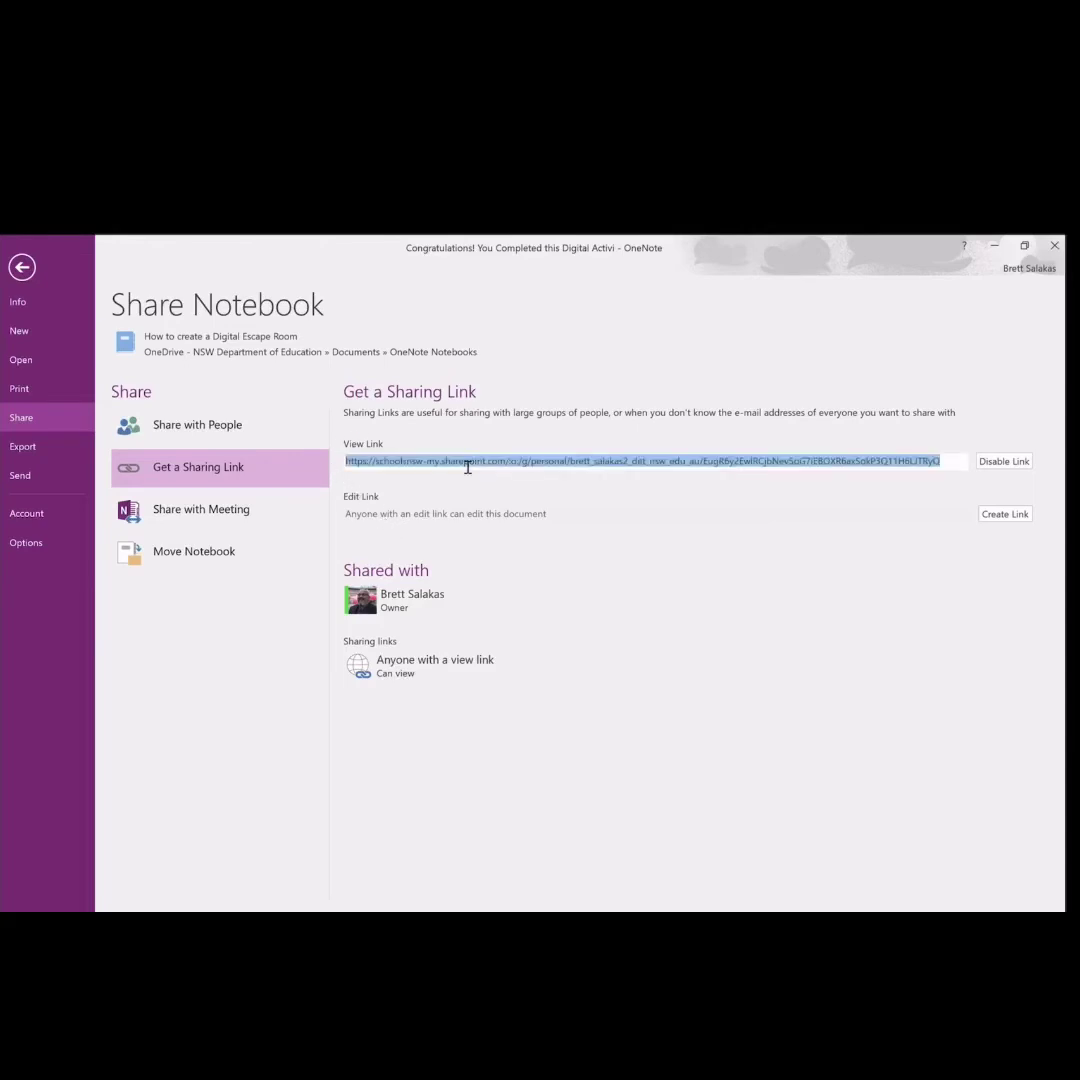